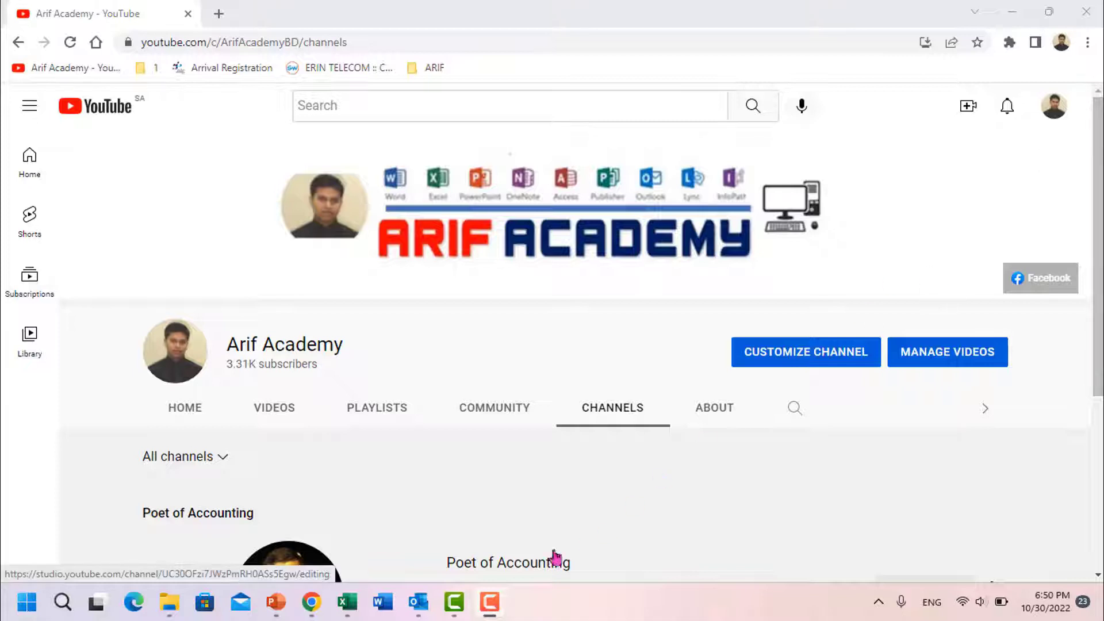
Bring the Hasa important workbook to the front and scroll right and down through the fines table.
mouse_move(347, 602)
click(430, 549)
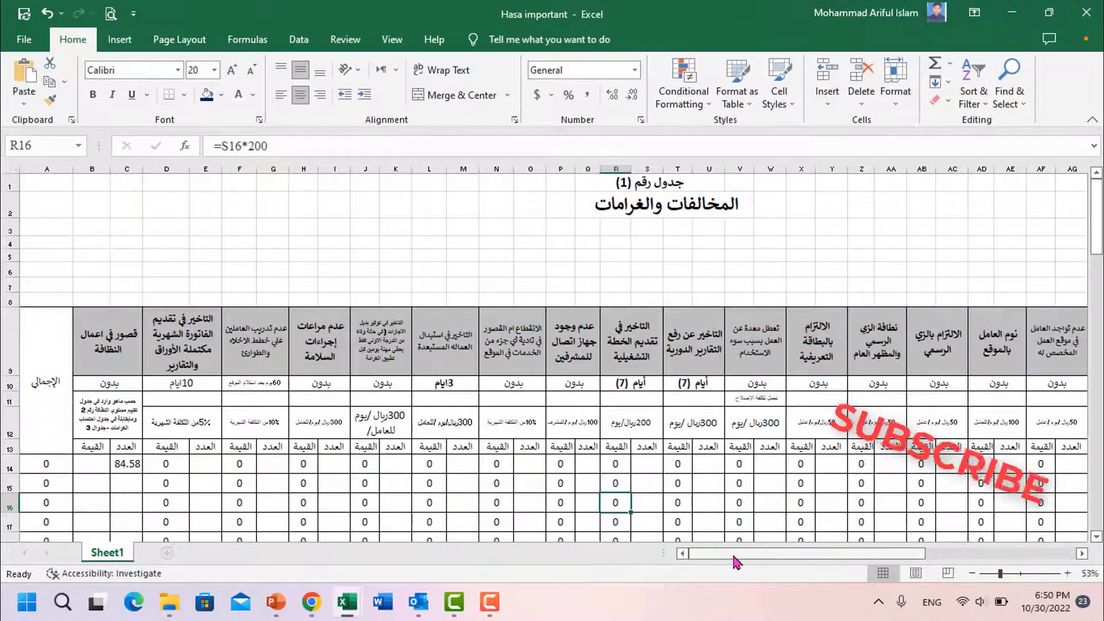
mouse_move(864, 554)
mouse_down()
mouse_move(870, 562)
mouse_move(822, 589)
mouse_move(776, 595)
mouse_up()
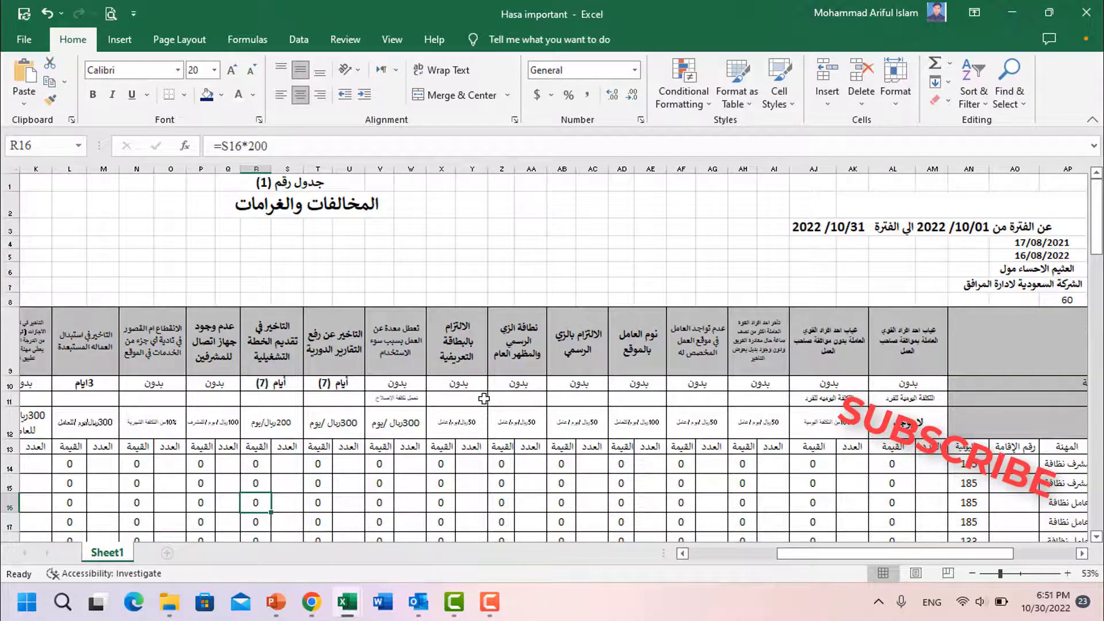
scroll(484, 398, down, 2)
scroll(484, 398, down, 1)
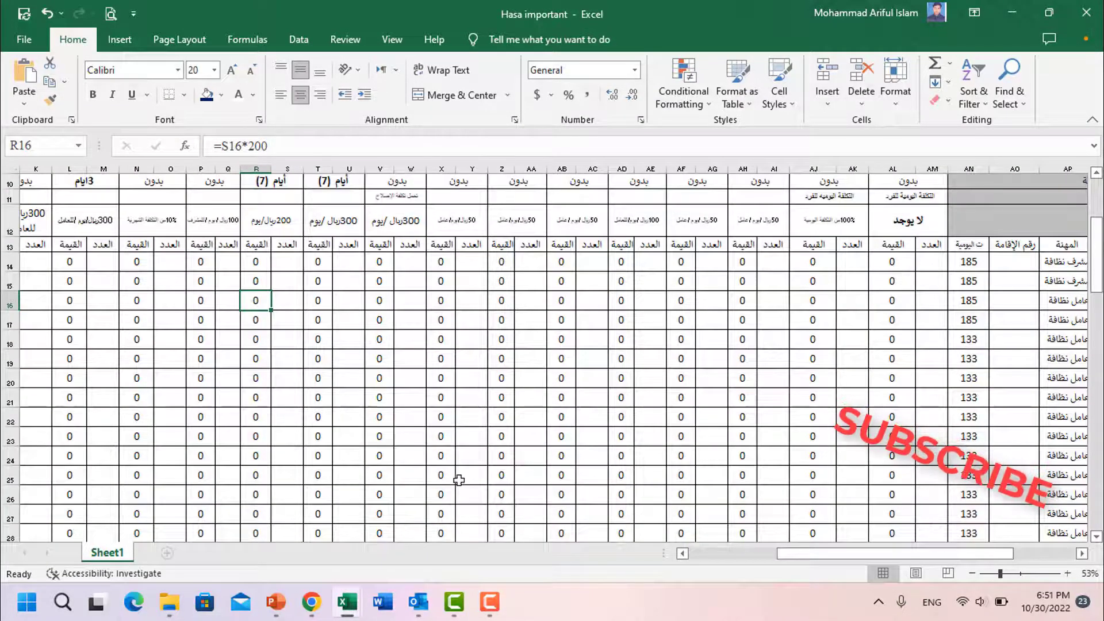
click(424, 457)
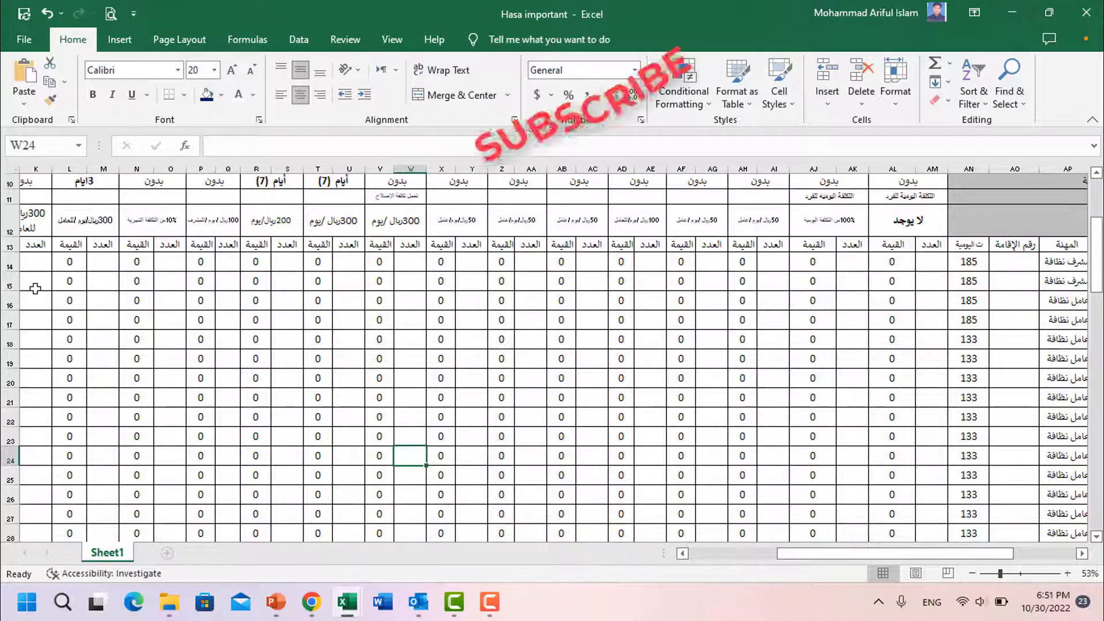
click(140, 282)
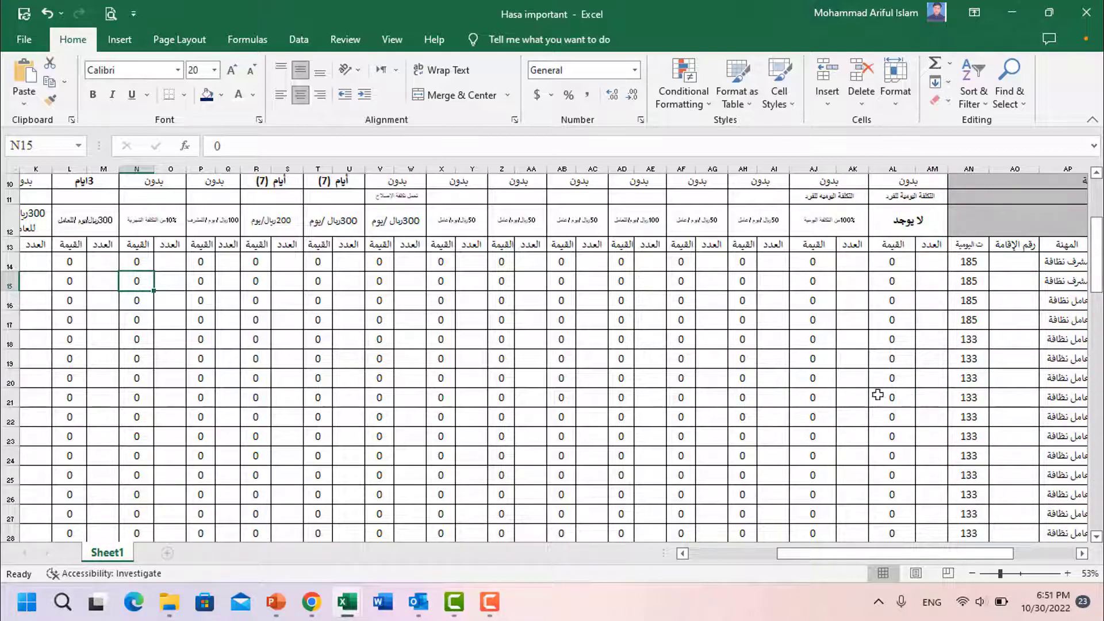
click(930, 377)
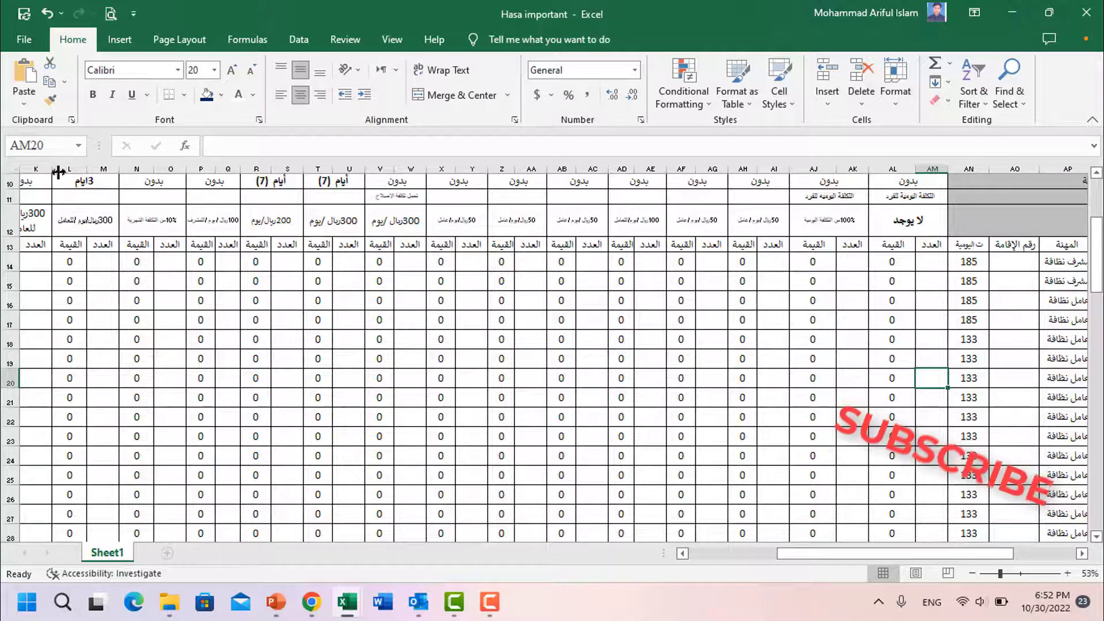
Replace the AM20 address in the Name Box with ad27.
click(35, 146)
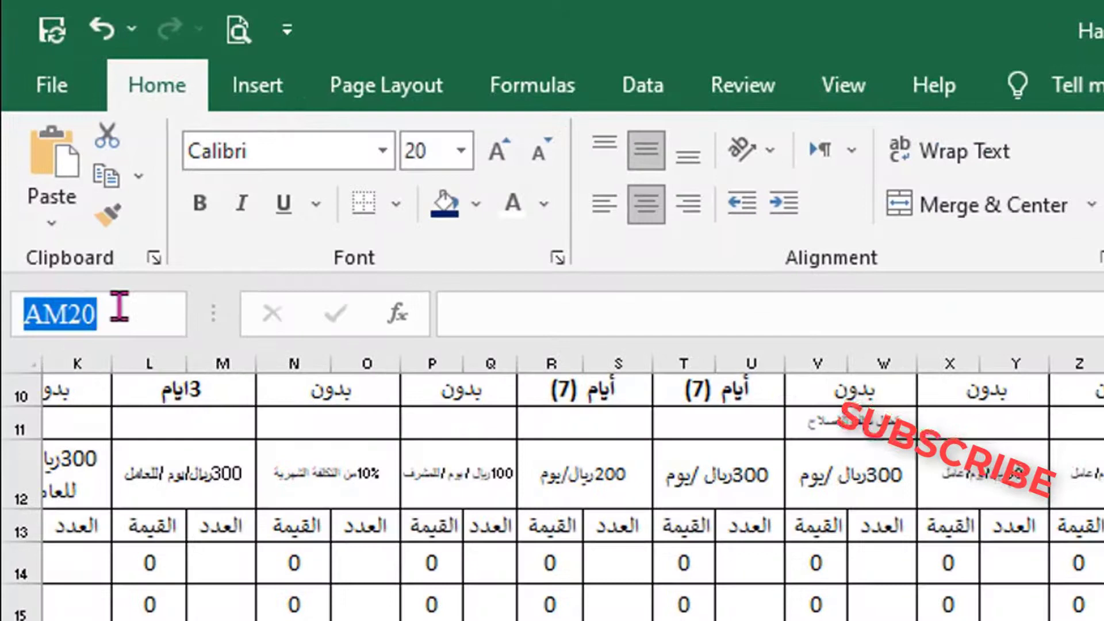
click(119, 307)
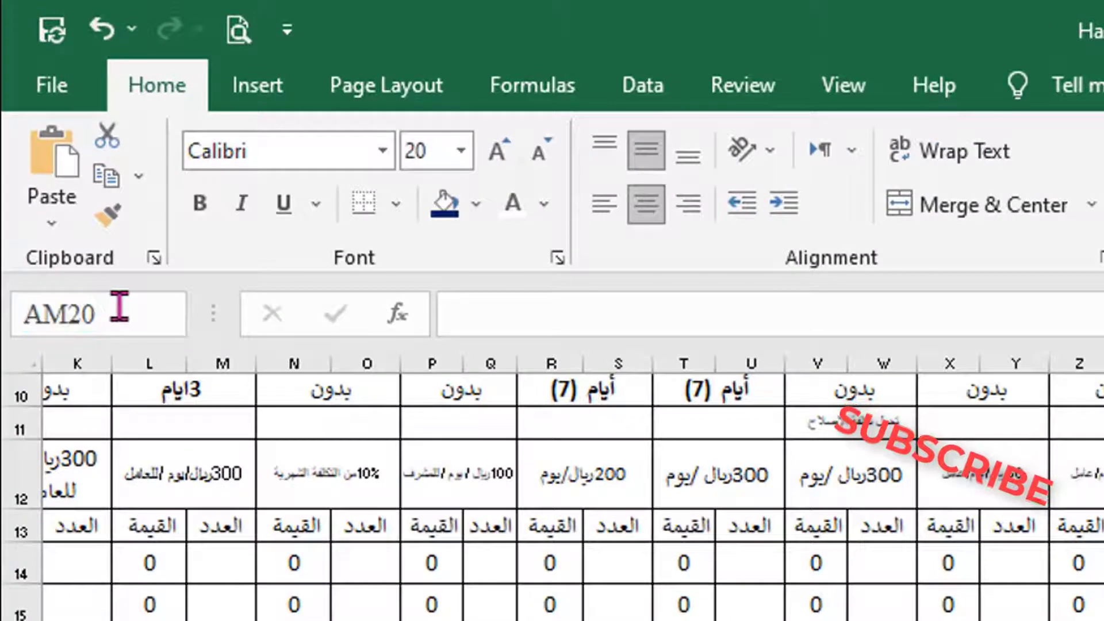
key(BackSpace)
key(BackSpace)
key(BackSpace)
key(BackSpace)
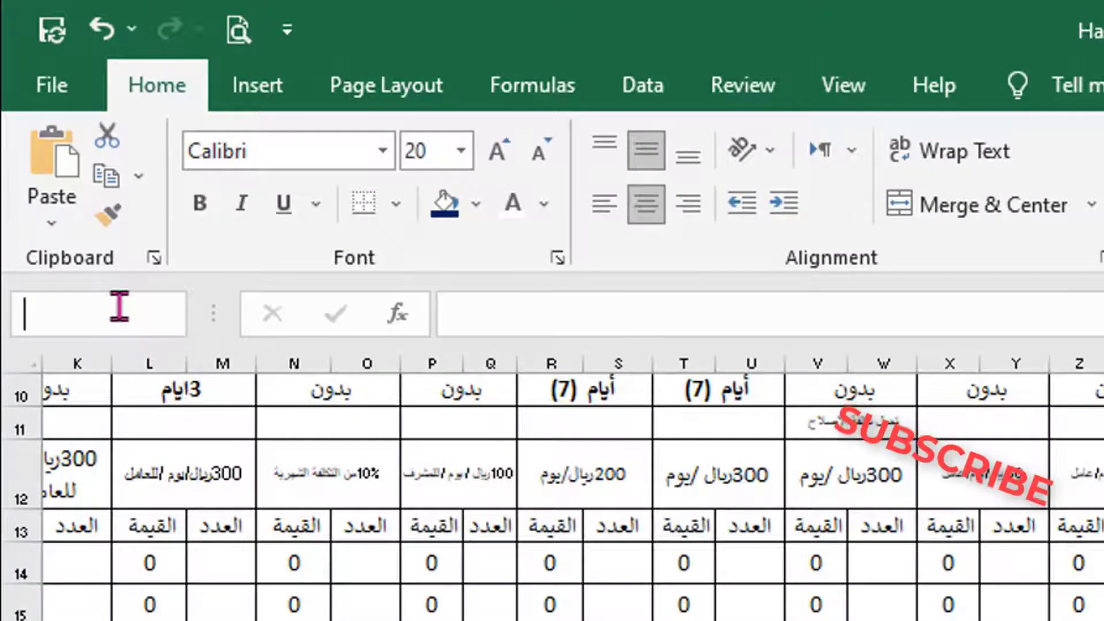
text(ad)
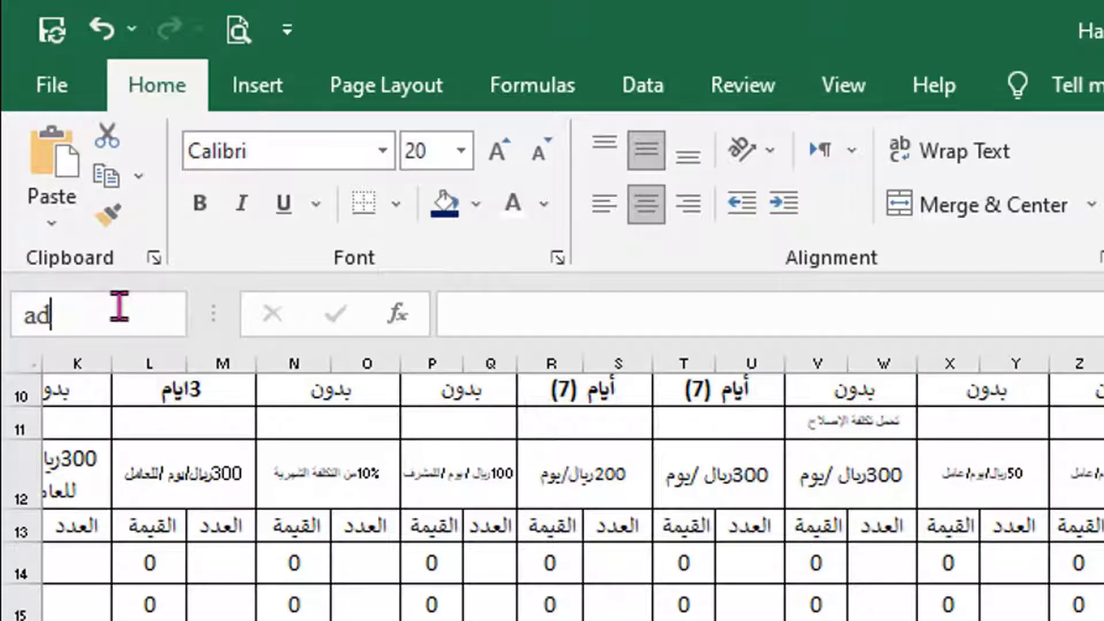
text(27)
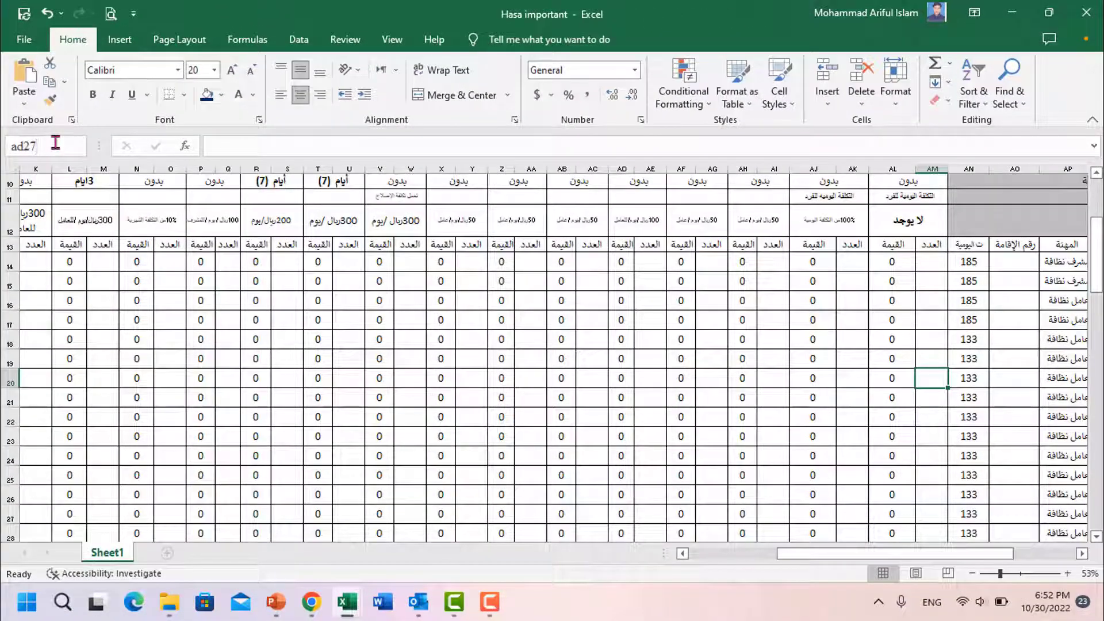
Jump to cell AD27 (formula =AE27*100) and select the whole of row 27.
key(Return)
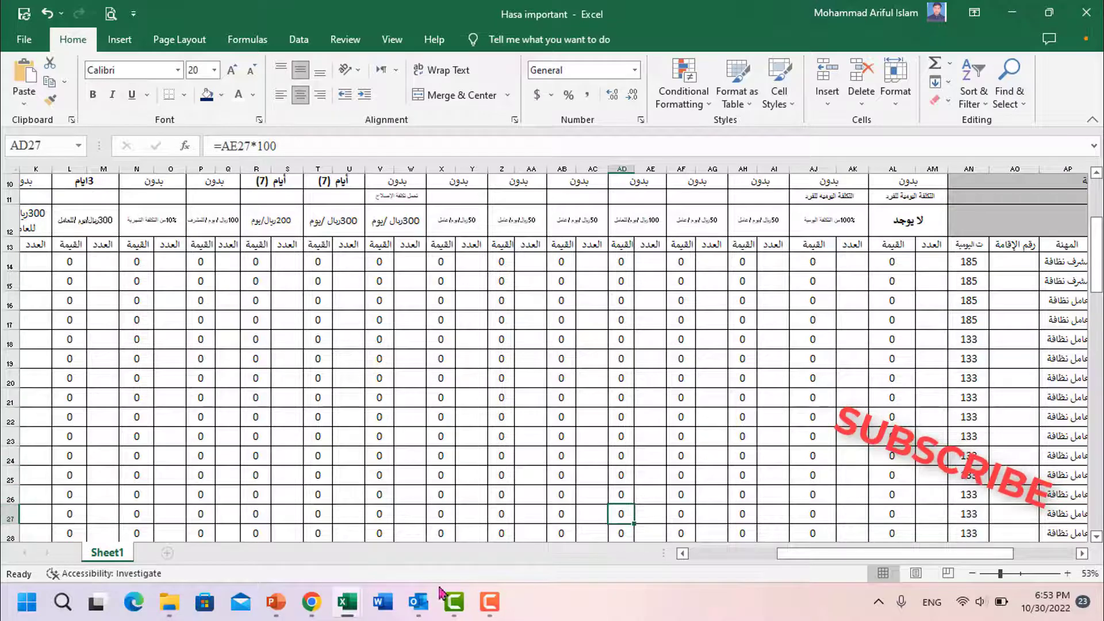
click(12, 518)
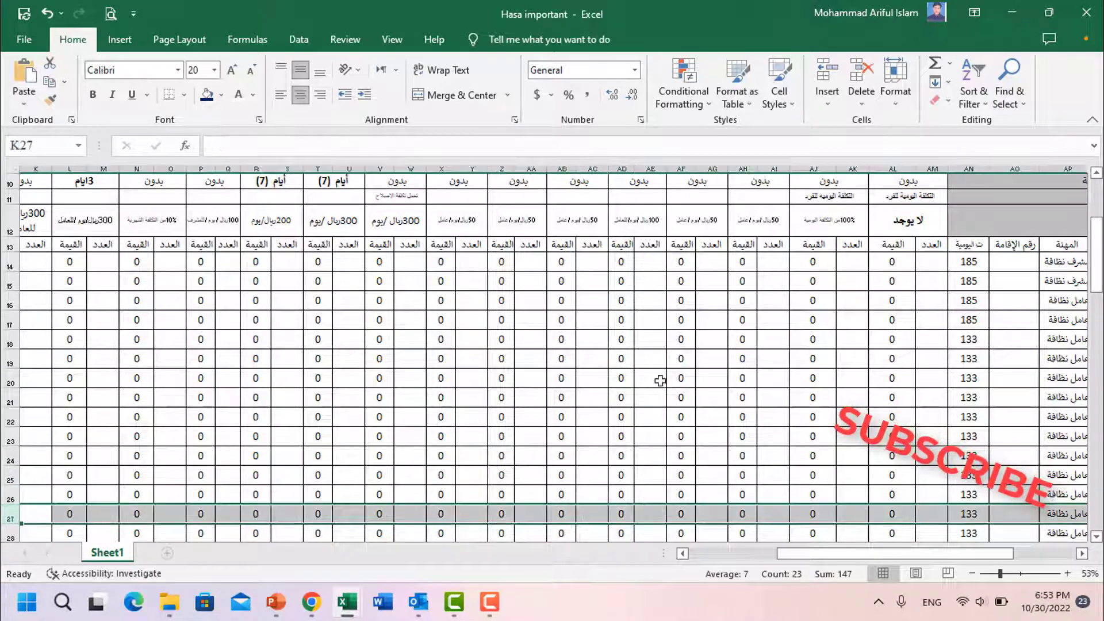